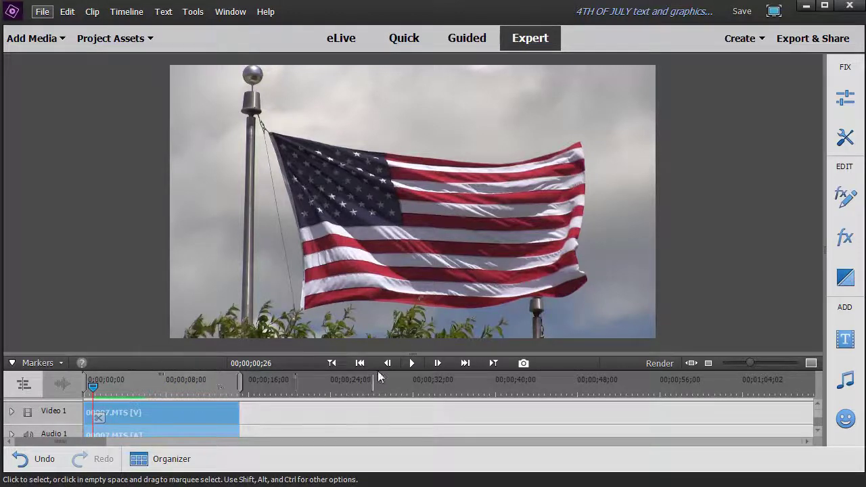
Preview the flag clip, then return the playhead to about 00;00;03;20 where both titles show
left_click(413, 362)
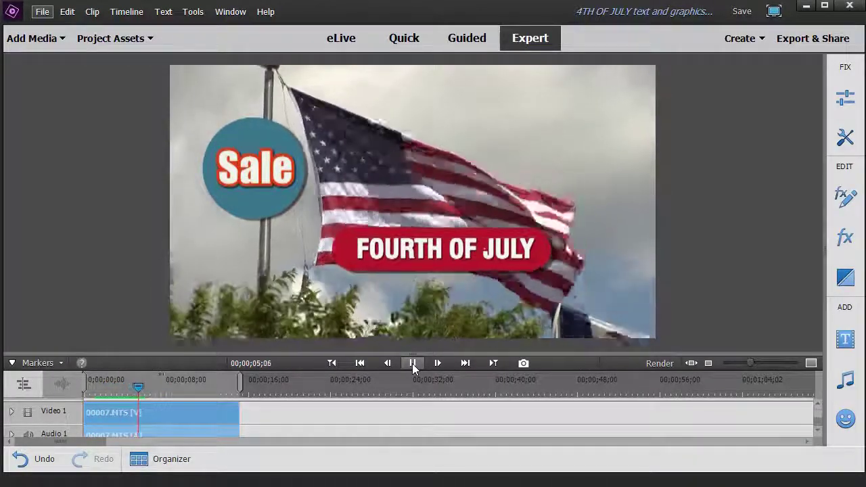
left_click(412, 363)
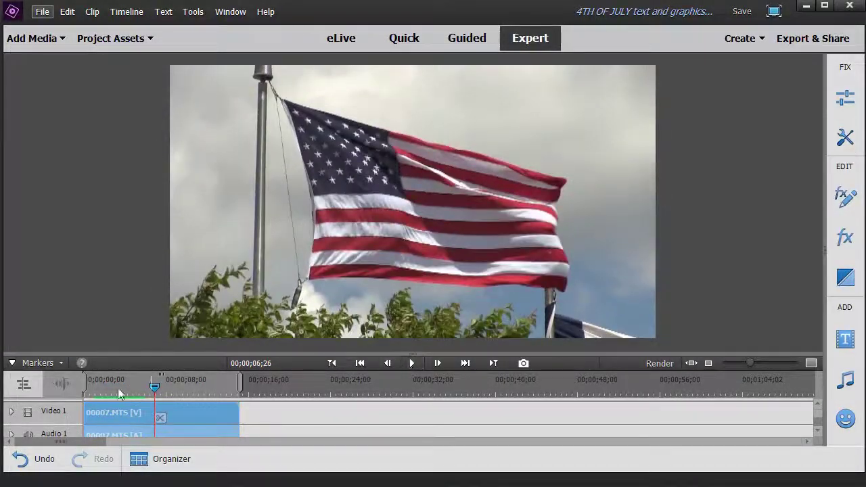
left_click_drag(152, 388, 121, 391)
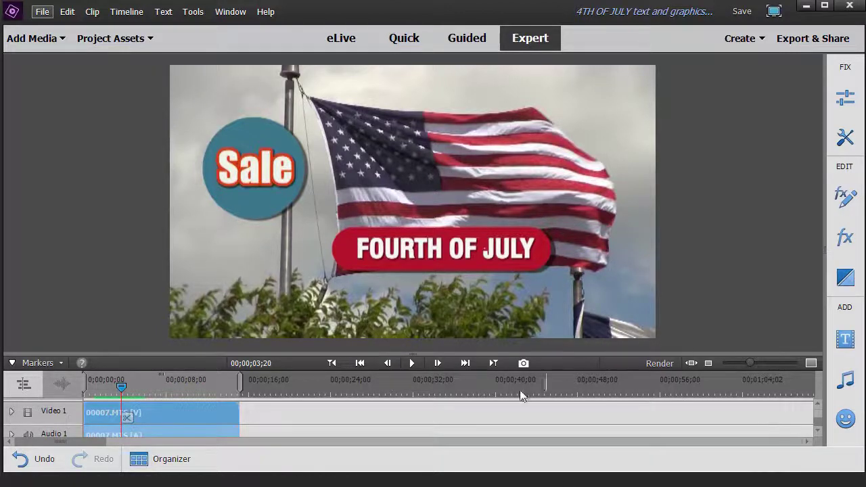
Enlarge the timeline, move to about 7 seconds past Title 17, and add a Default Text title
left_click_drag(412, 355, 411, 310)
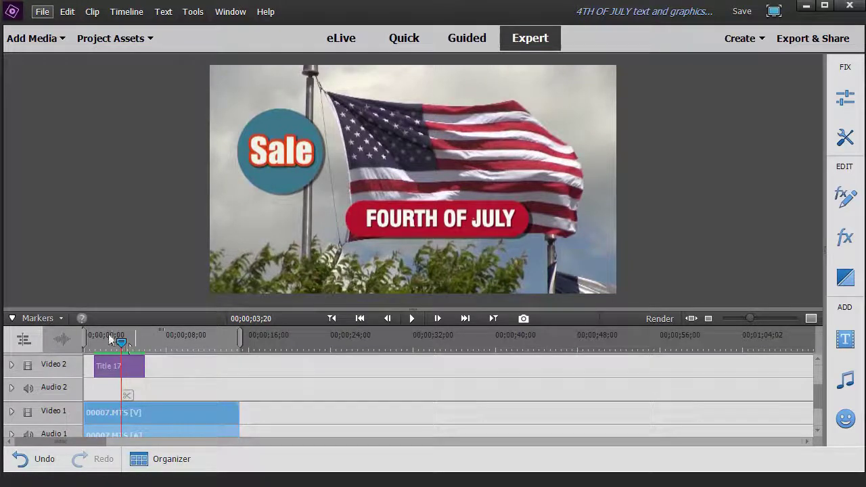
left_click_drag(121, 343, 166, 351)
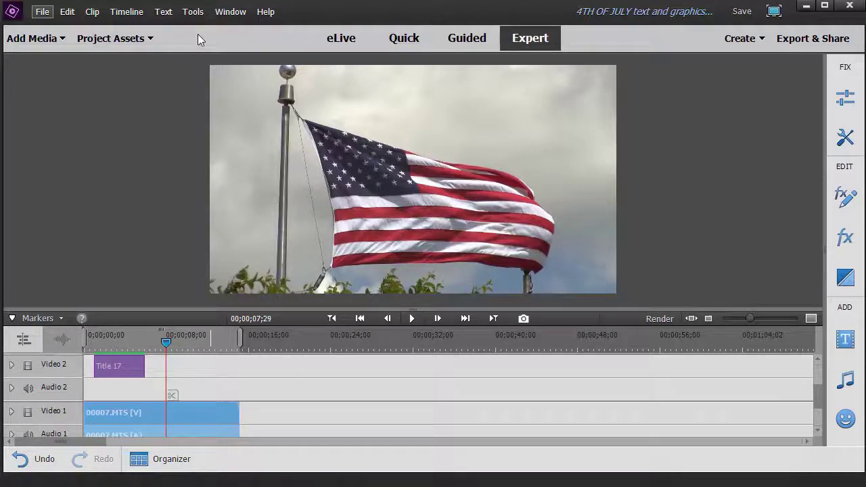
left_click(167, 17)
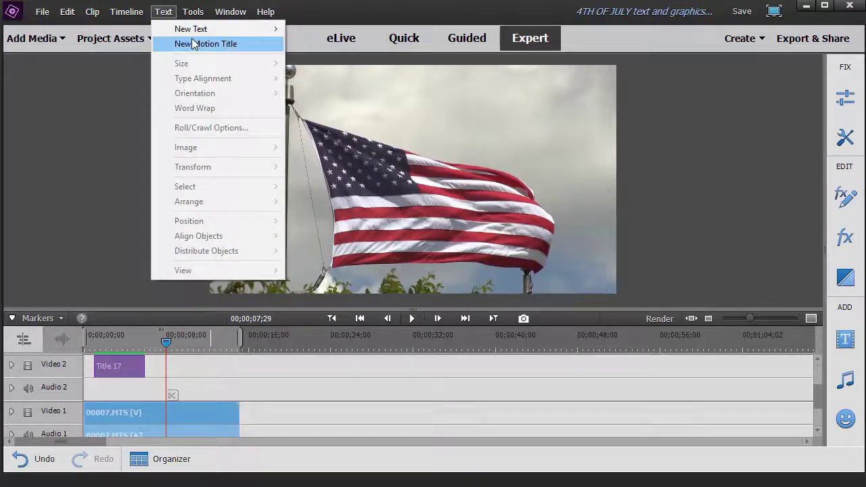
mouse_move(193, 32)
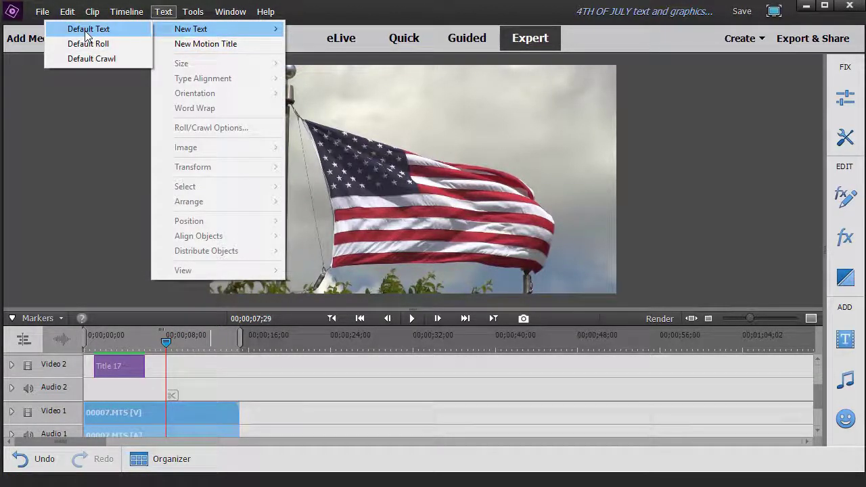
left_click(86, 32)
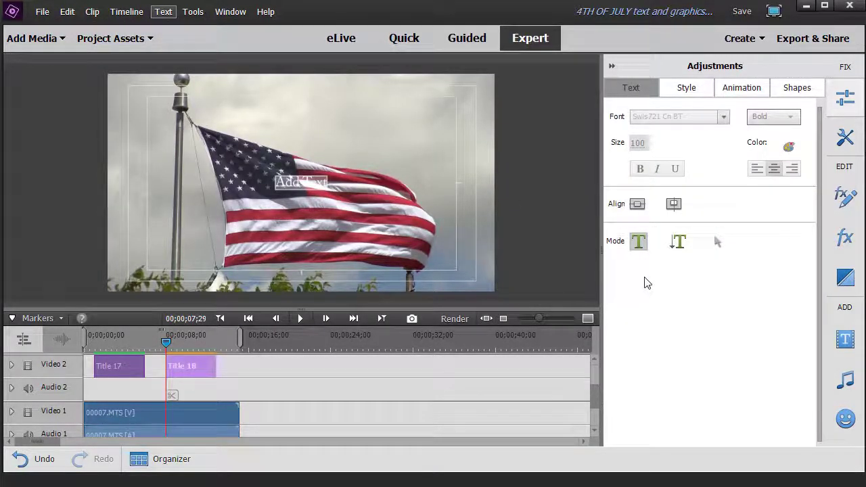
Type 'Flag Sale' as the title text and apply a dark outlined text style
type("Flag Ful")
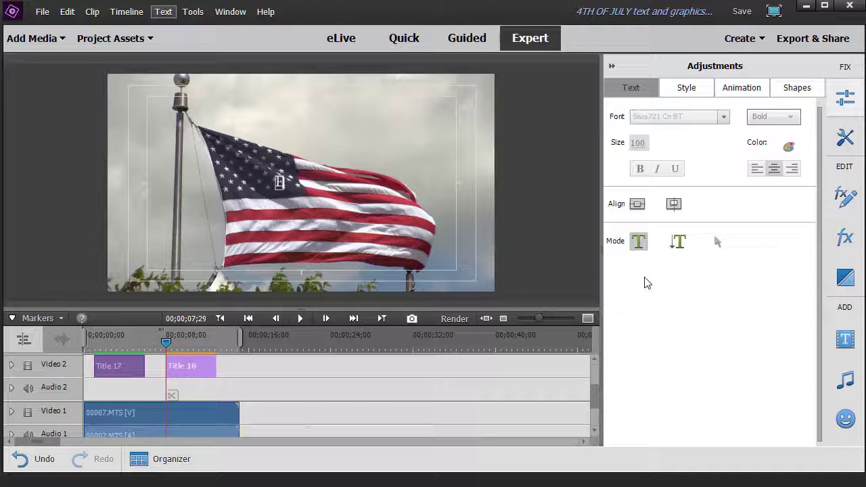
type("e")
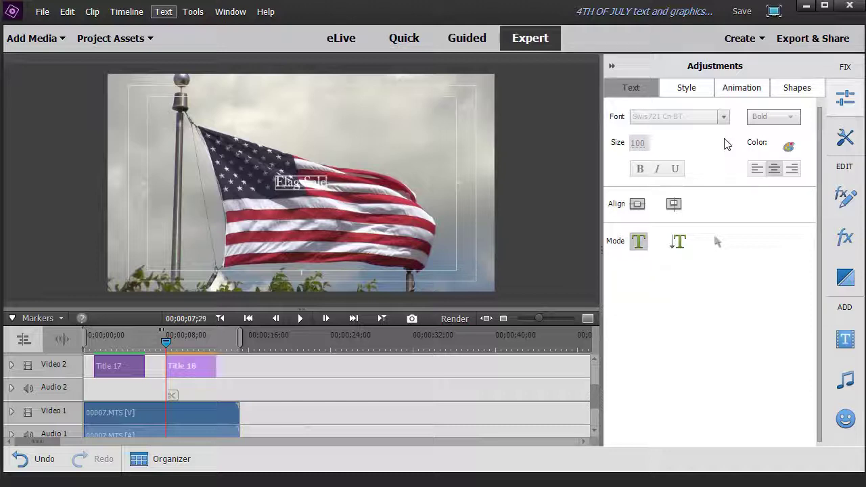
left_click(695, 89)
left_click(764, 230)
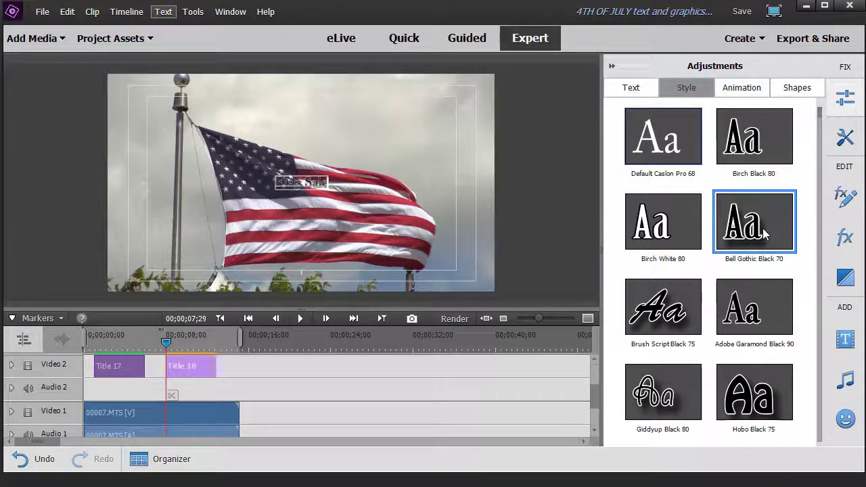
Set the Flag Sale text size to 208 and move it near the top of the frame
left_click(633, 89)
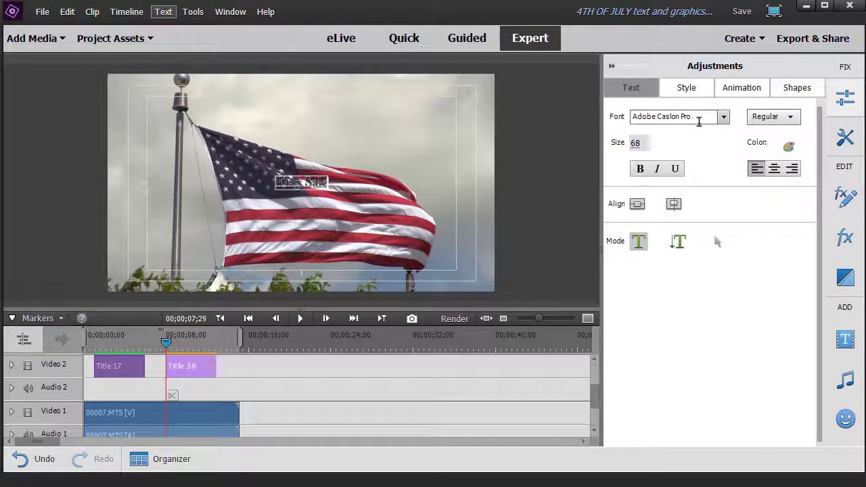
left_click_drag(636, 143, 698, 143)
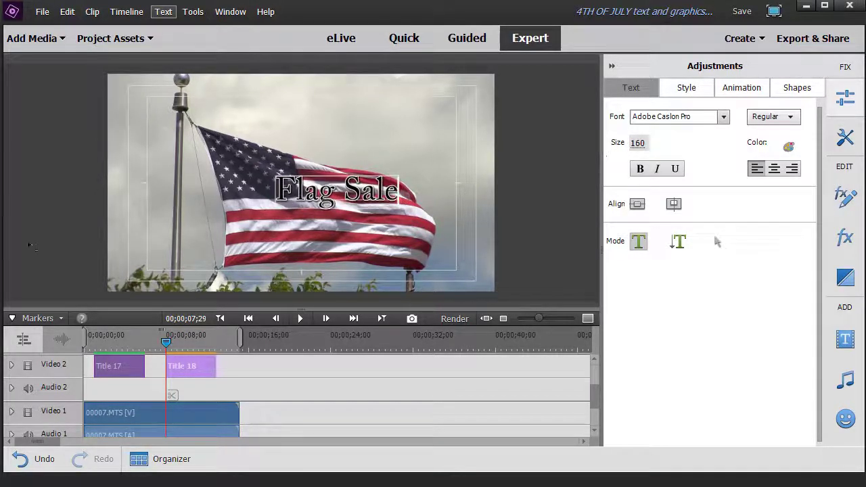
left_click_drag(607, 134, 173, 222)
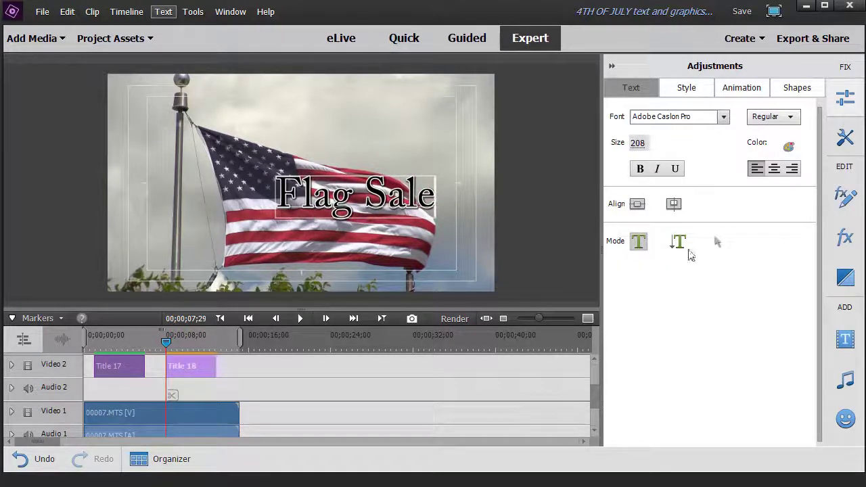
left_click(717, 242)
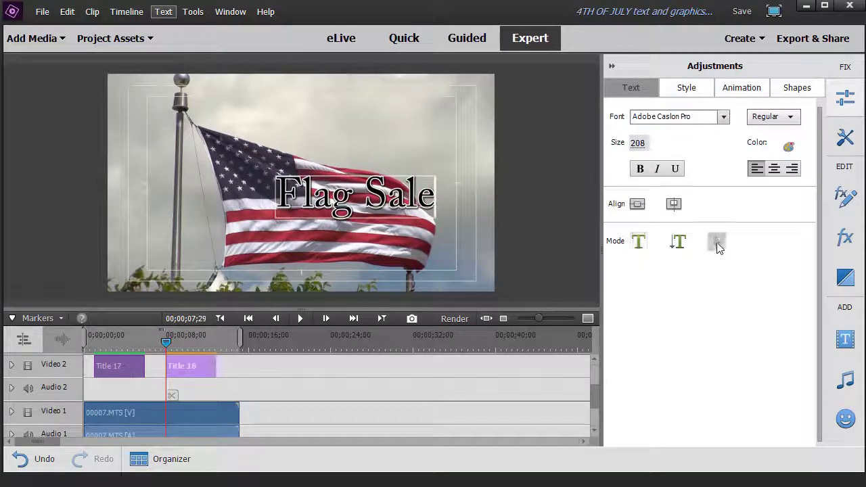
left_click_drag(378, 222, 379, 154)
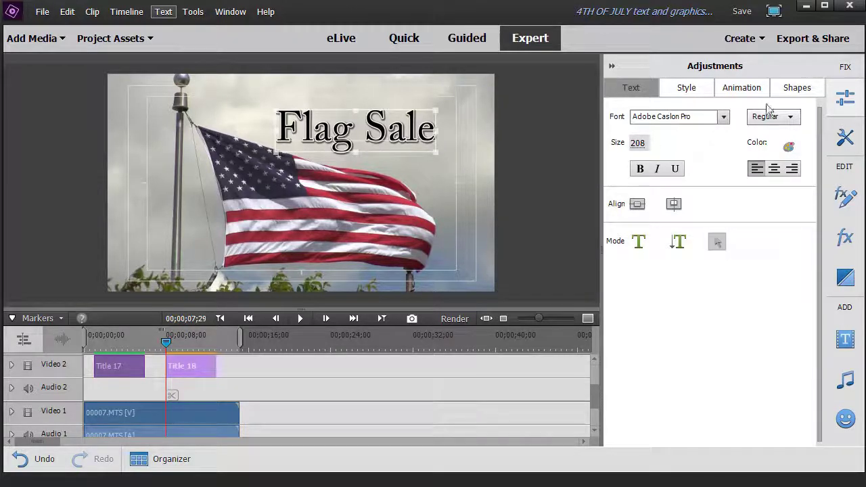
Draw a white rectangle across the top of the frame over the Flag Sale title
left_click(803, 92)
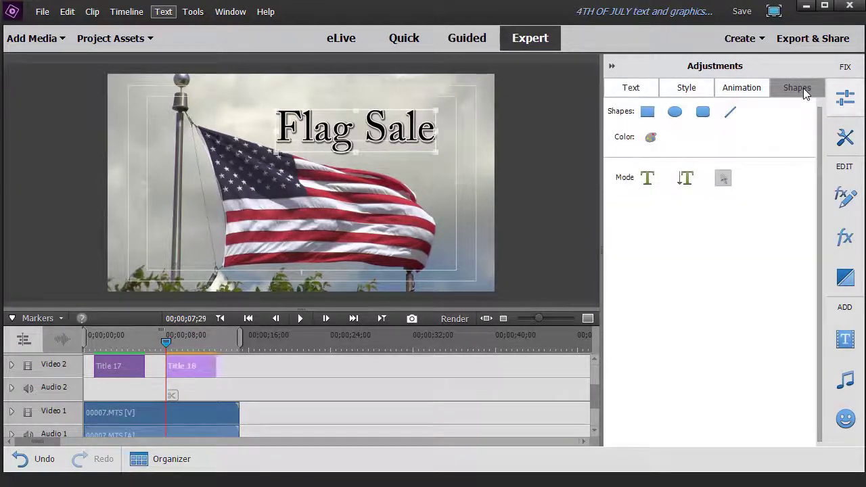
left_click(647, 115)
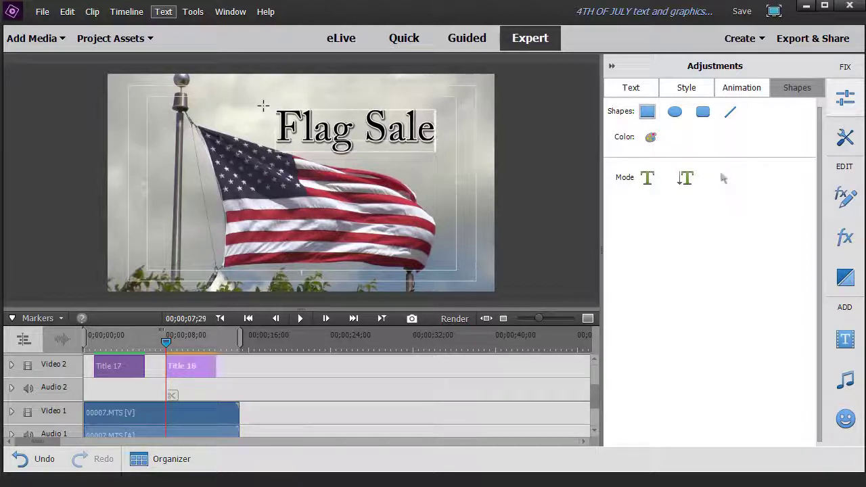
mouse_move(263, 105)
left_mouse_down()
mouse_move(271, 158)
mouse_move(466, 158)
mouse_move(436, 158)
mouse_move(453, 159)
left_mouse_up()
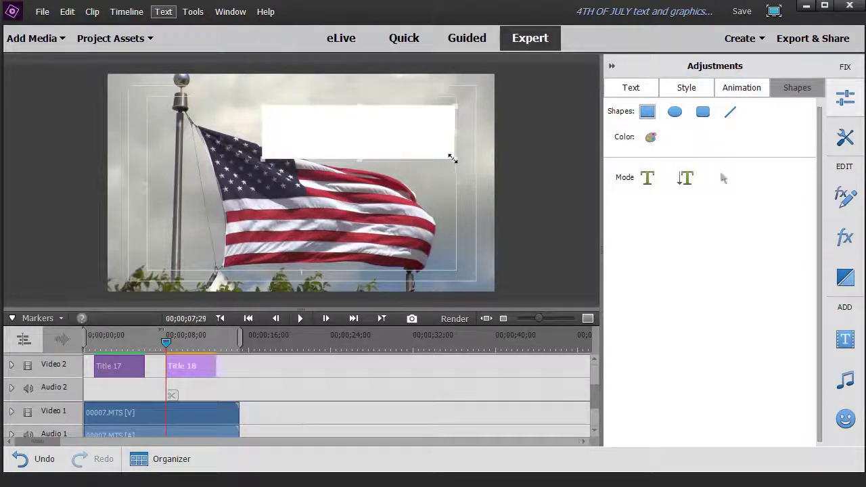
right_click(369, 140)
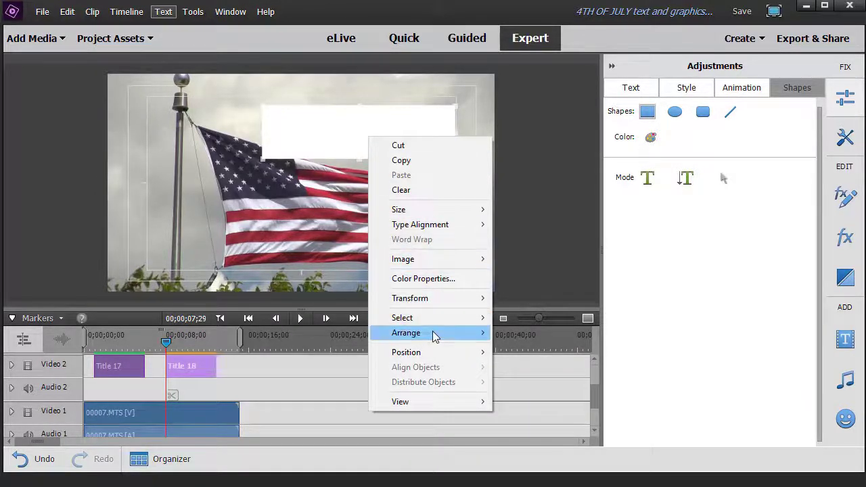
Send the white rectangle behind the Flag Sale text and trim its edges snugly around the title
mouse_move(435, 335)
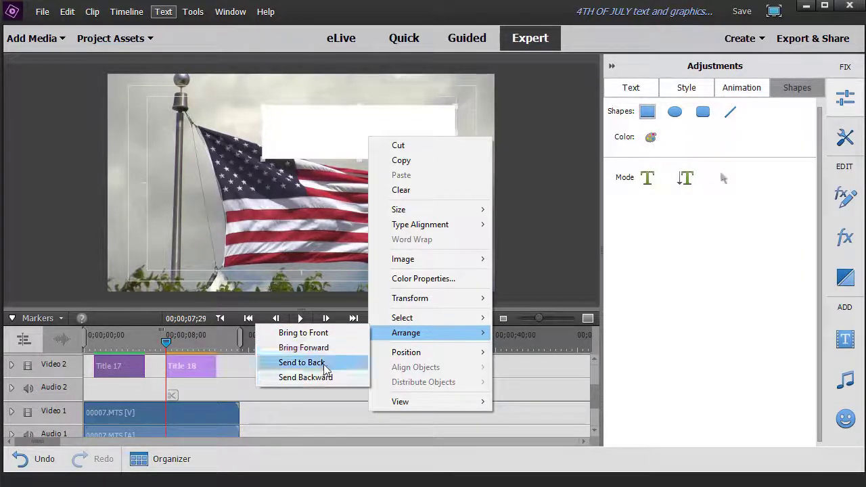
left_click(331, 383)
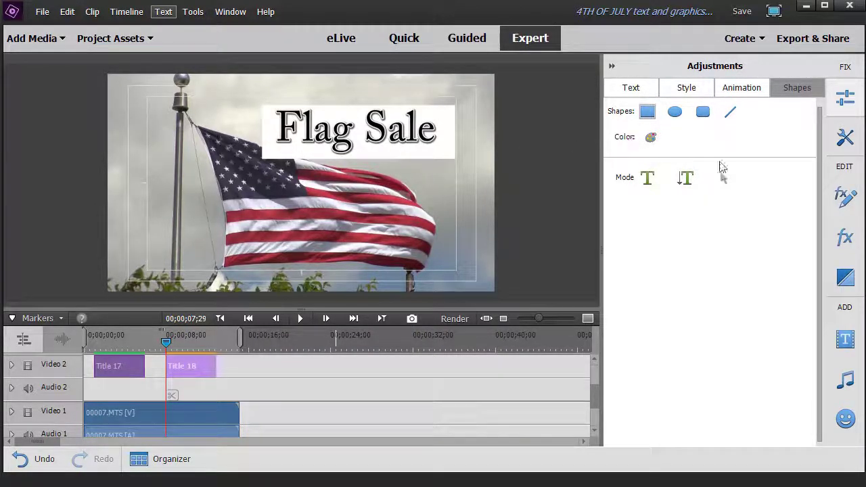
left_click(722, 178)
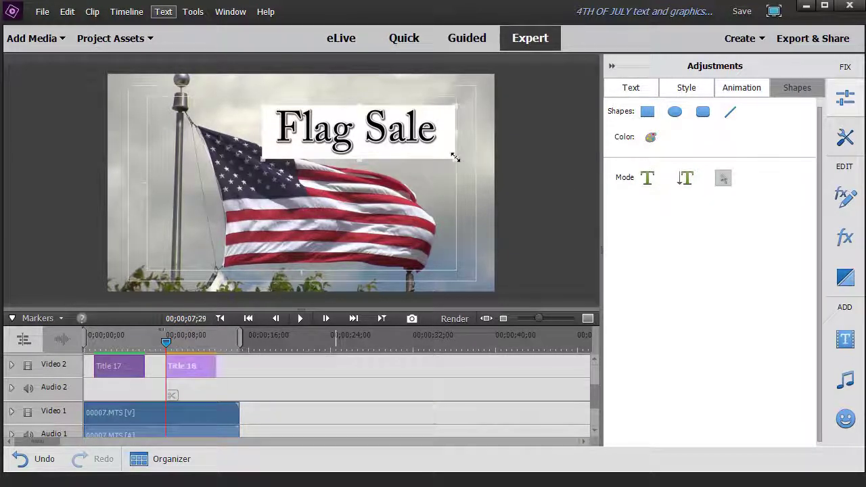
left_click_drag(455, 157, 441, 157)
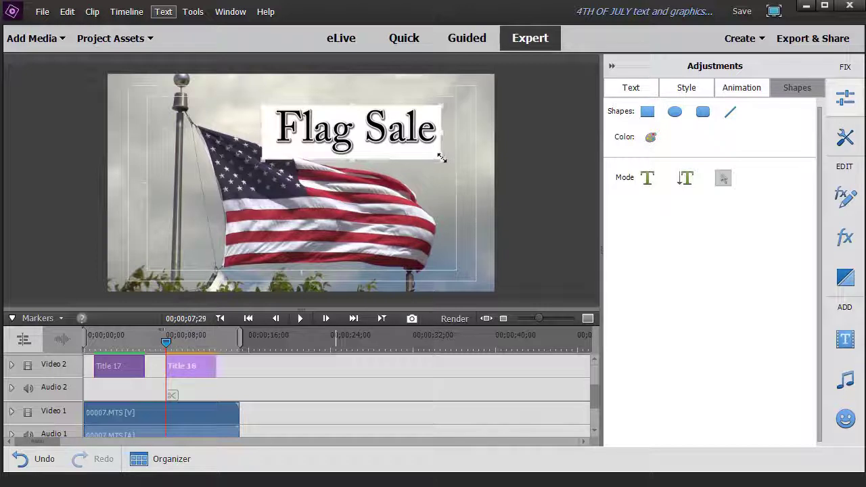
mouse_move(268, 158)
left_mouse_down()
mouse_move(274, 150)
mouse_move(271, 156)
left_mouse_up()
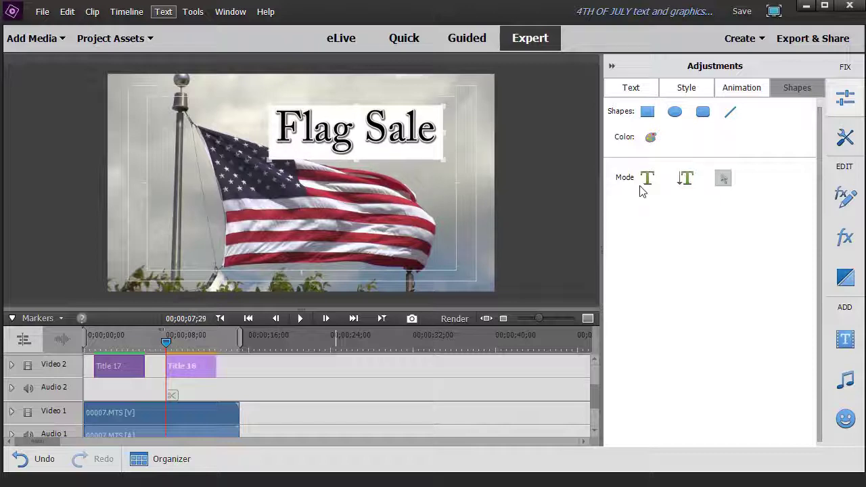
left_click(651, 138)
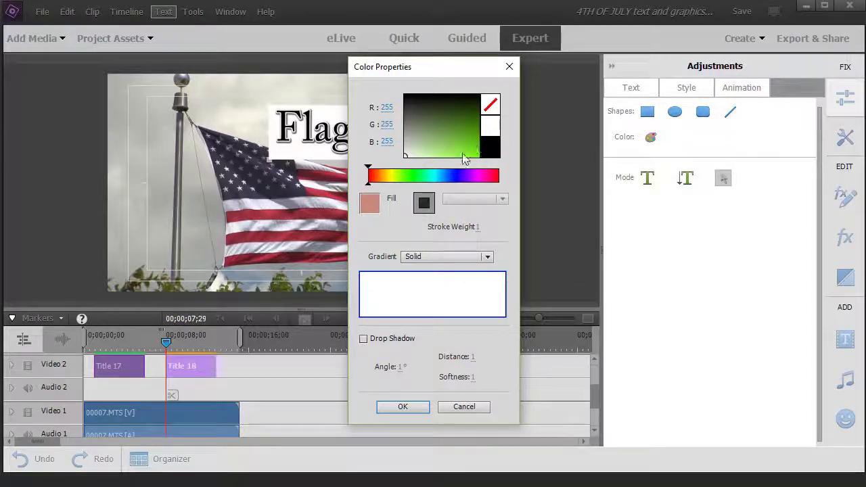
Fill the title's background box with red-orange
left_click(372, 177)
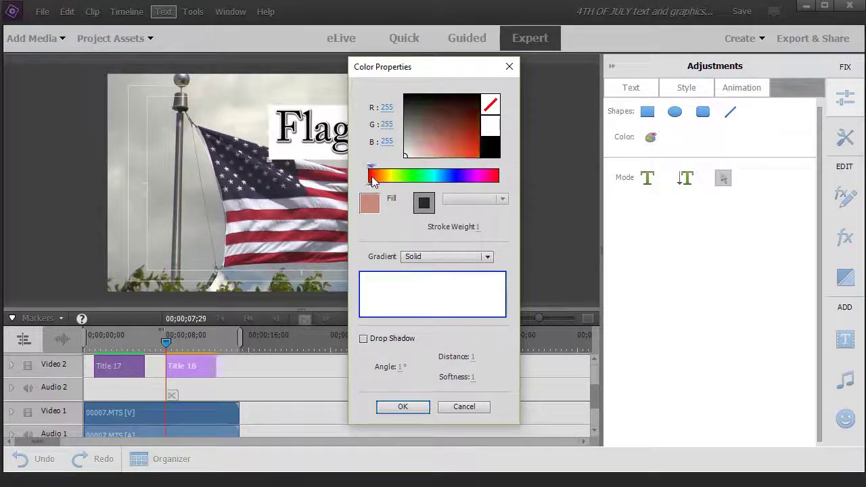
left_click(470, 153)
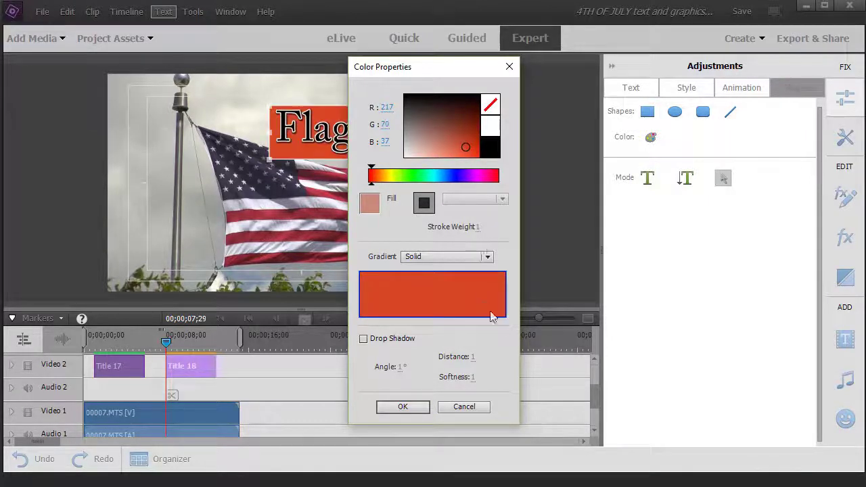
left_click(404, 408)
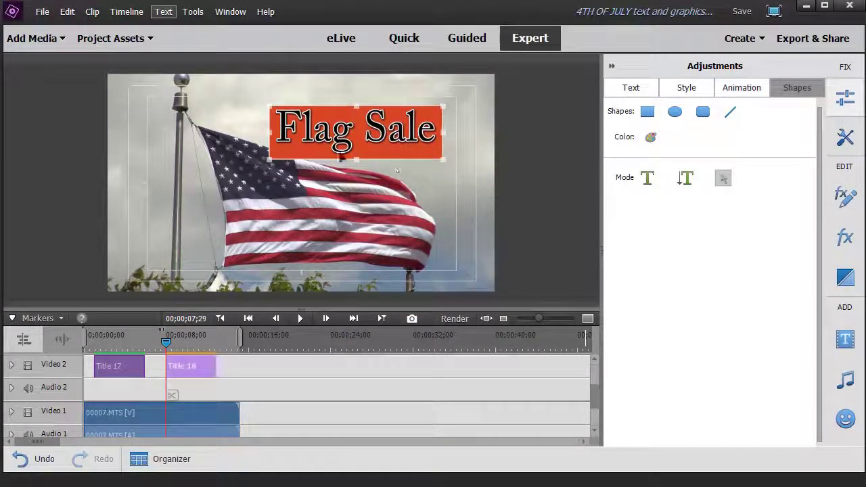
Give the box a drop shadow with distance 12 and save the project
left_click(651, 138)
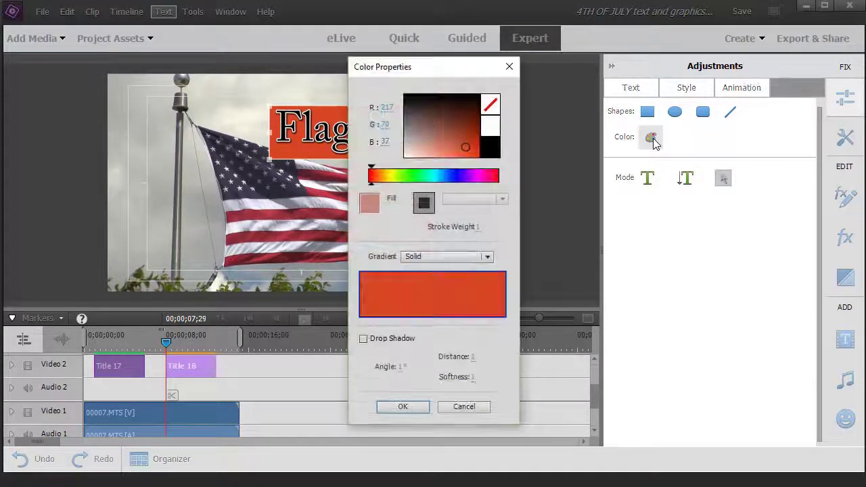
left_click(363, 338)
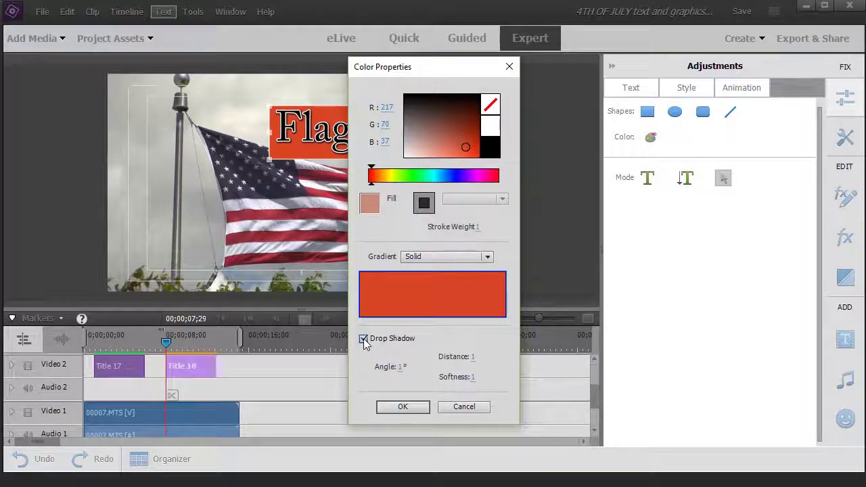
left_click(473, 357)
type("12")
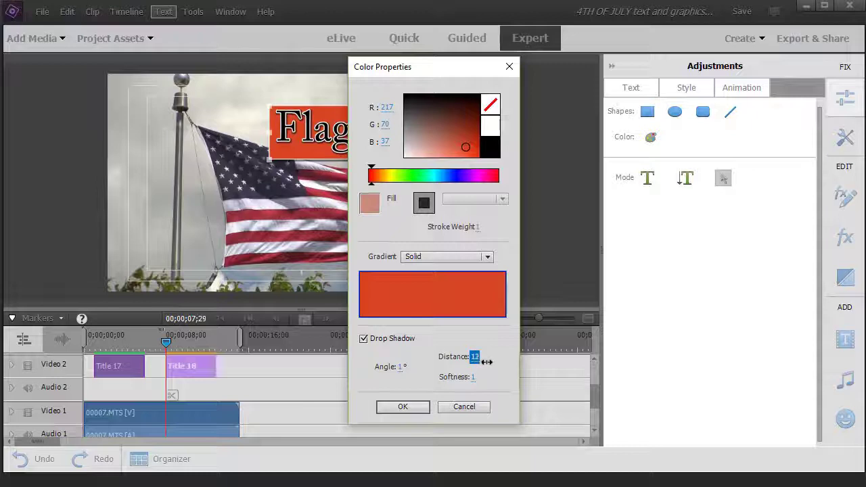
left_click(419, 408)
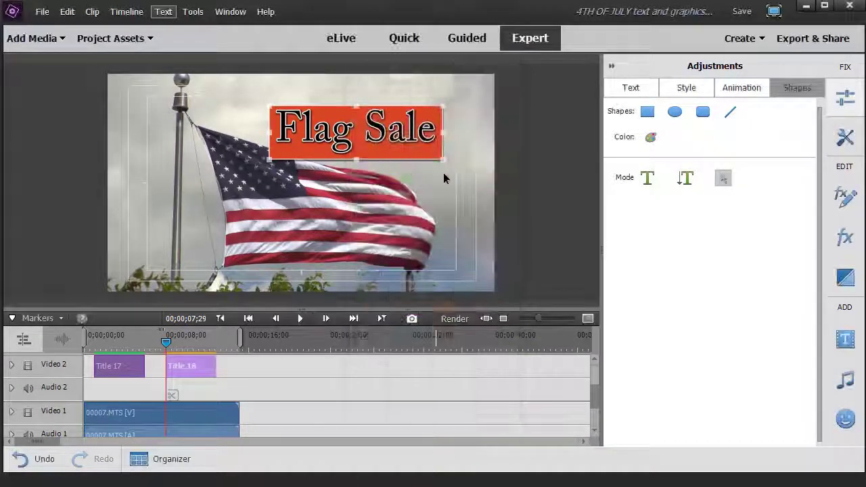
key("ctrl+s")
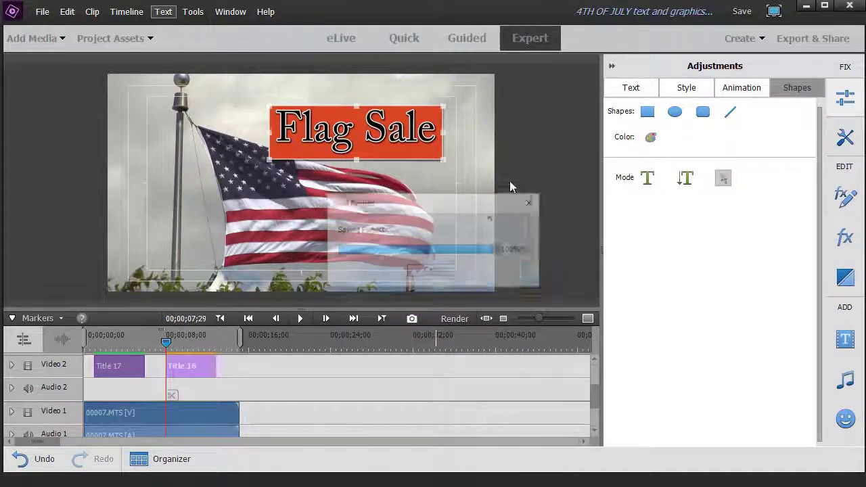
Draw a circle over the lower left of the flag, redrawing it once
left_click(723, 179)
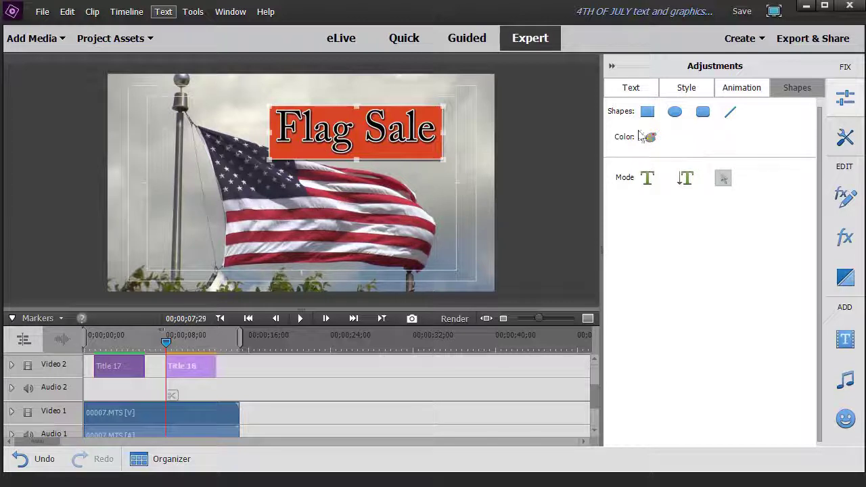
left_click(676, 113)
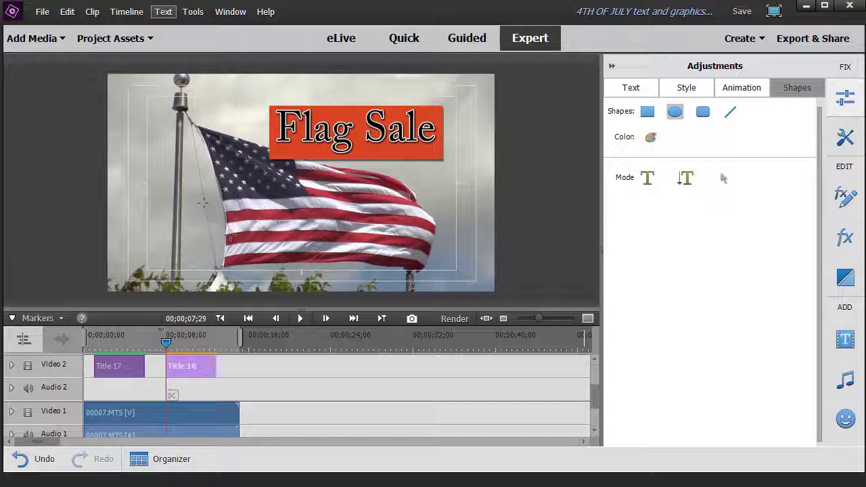
left_click_drag(195, 201, 268, 270)
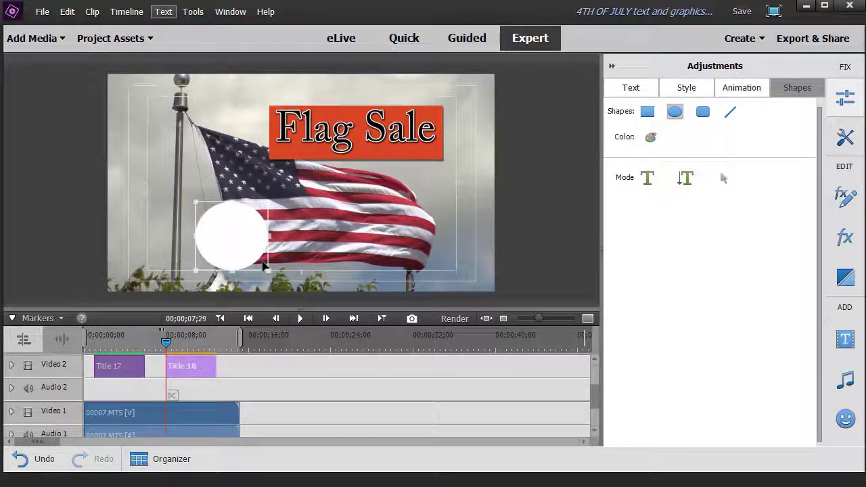
key("ctrl+z")
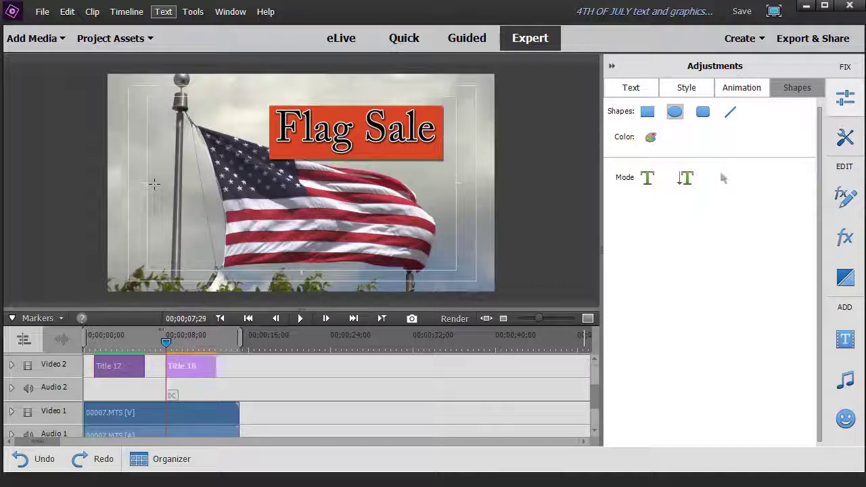
mouse_move(154, 183)
left_mouse_down()
mouse_move(164, 275)
mouse_move(242, 268)
left_mouse_up()
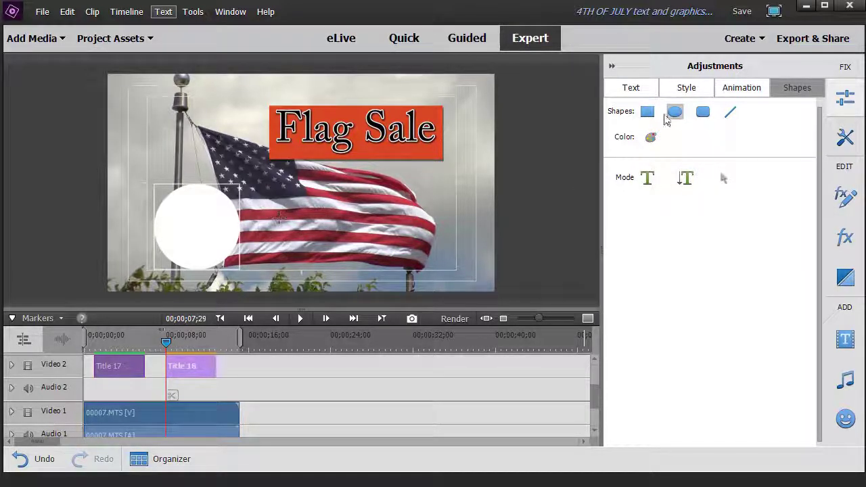
Fill the circle with bright green (RGB 108, 196, 35)
left_click(650, 137)
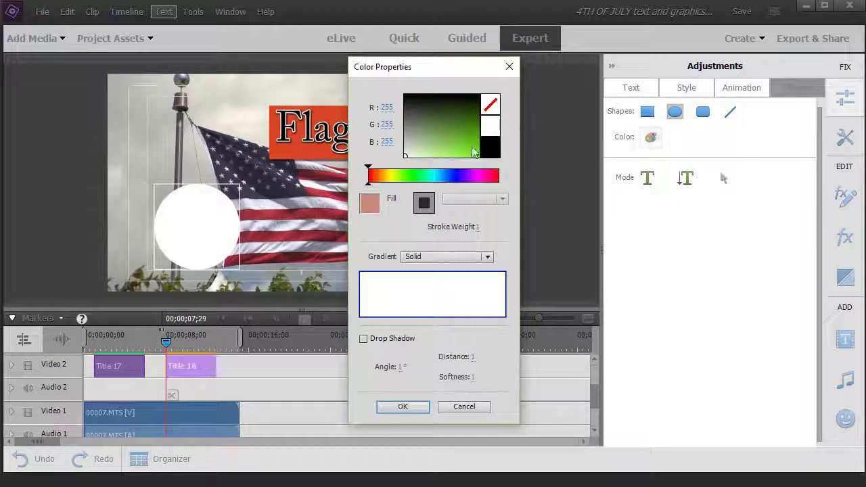
left_click(465, 142)
left_click(411, 411)
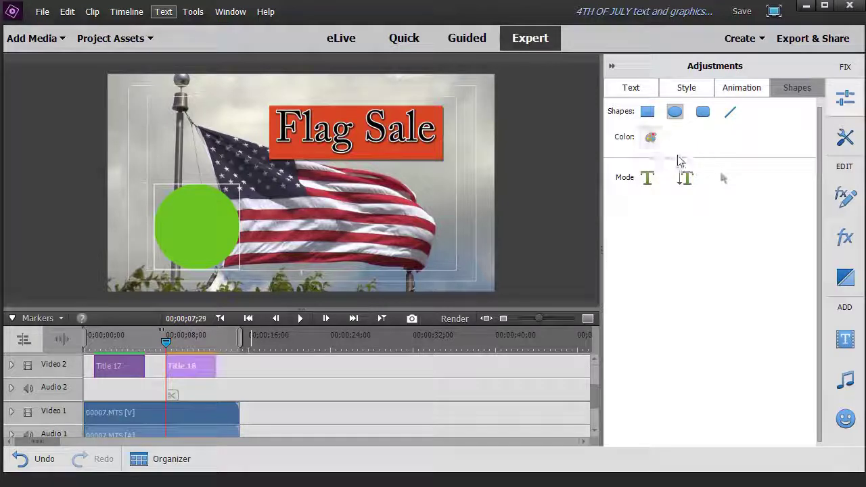
left_click(648, 180)
Type SALE inside the green circle and apply the Poplar Std Black 126 Inner Shadow White Yellow style
left_click(648, 179)
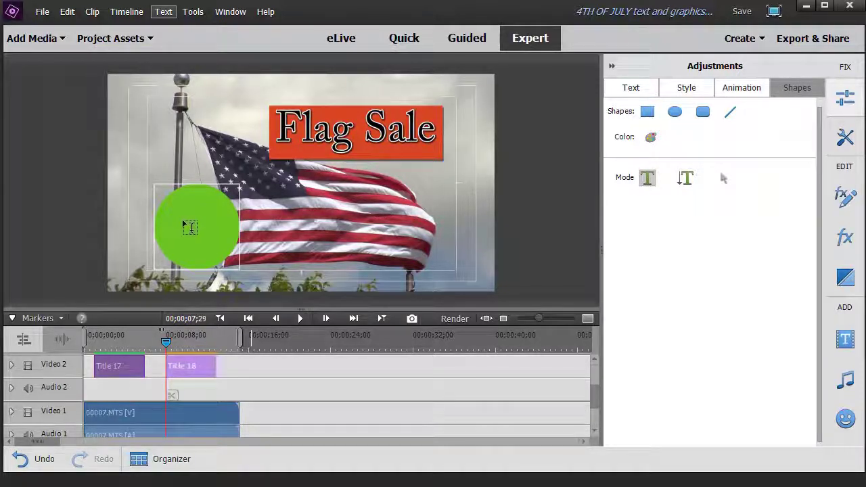
left_click(189, 227)
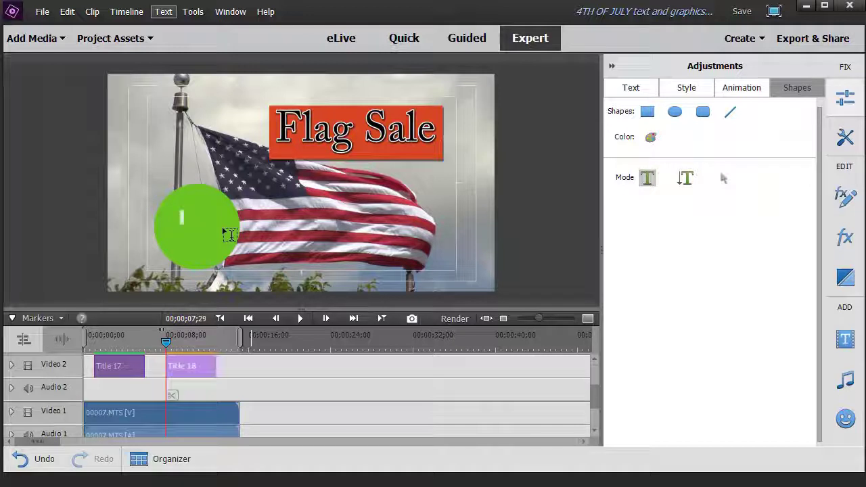
type("SALE")
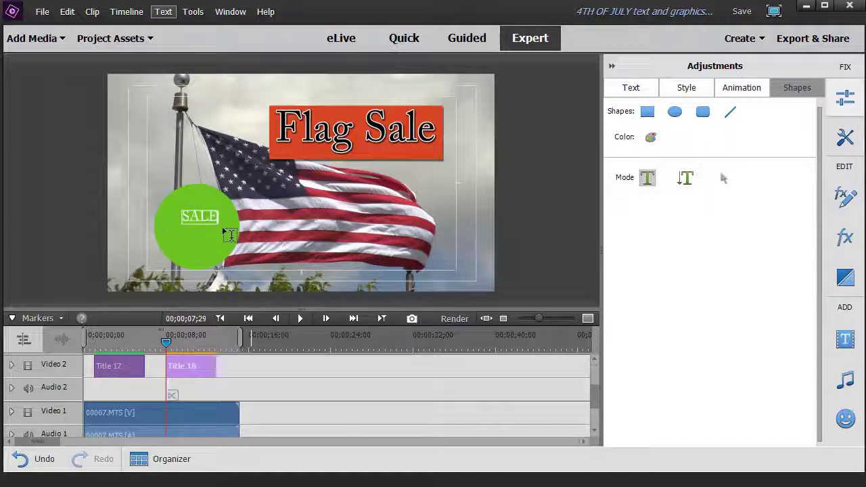
left_click(703, 91)
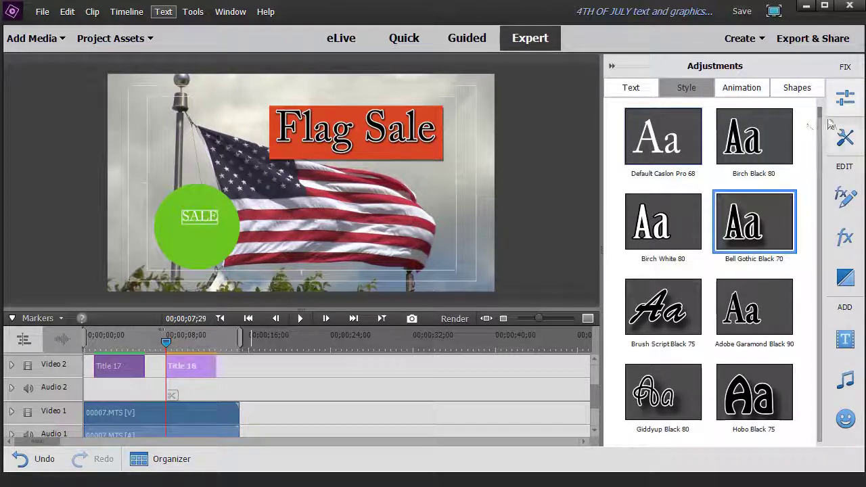
left_click_drag(818, 113, 818, 274)
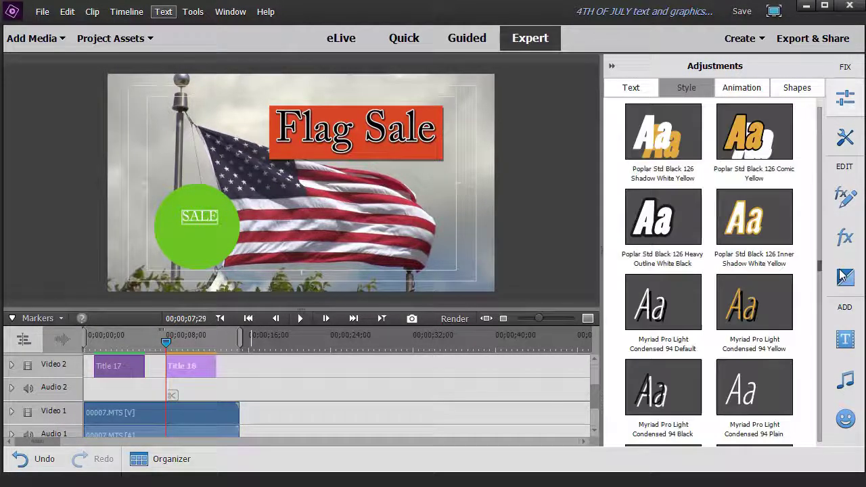
left_click(749, 230)
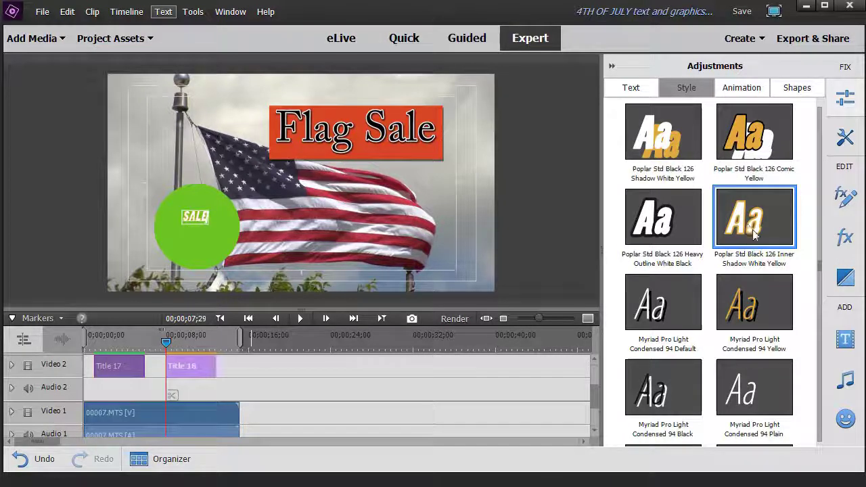
Enlarge SALE to size 148 and nudge it into the upper half of the circle
left_click(633, 95)
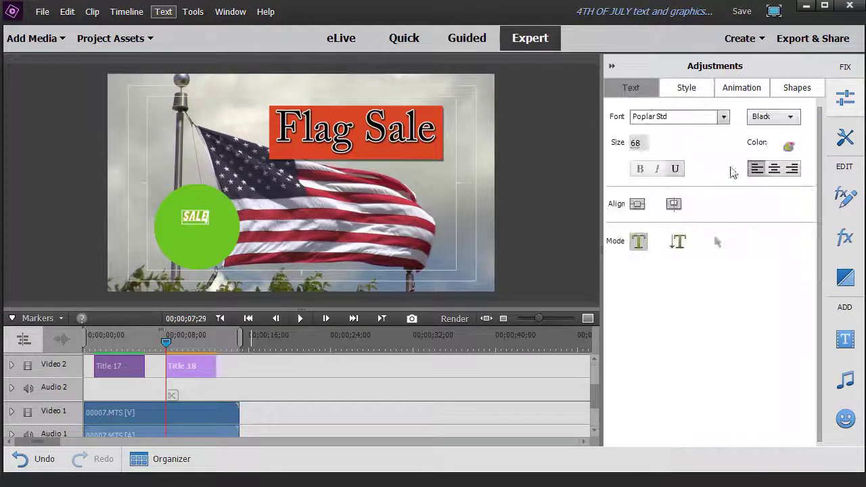
left_click_drag(636, 146, 653, 173)
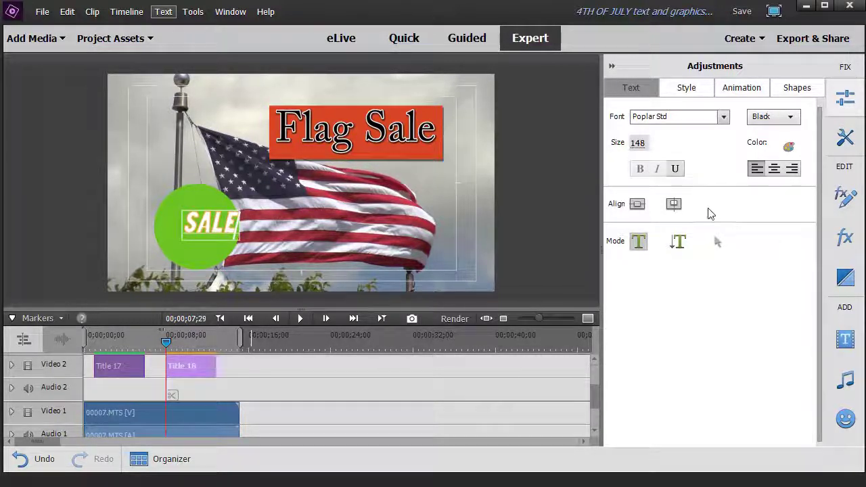
left_click(716, 243)
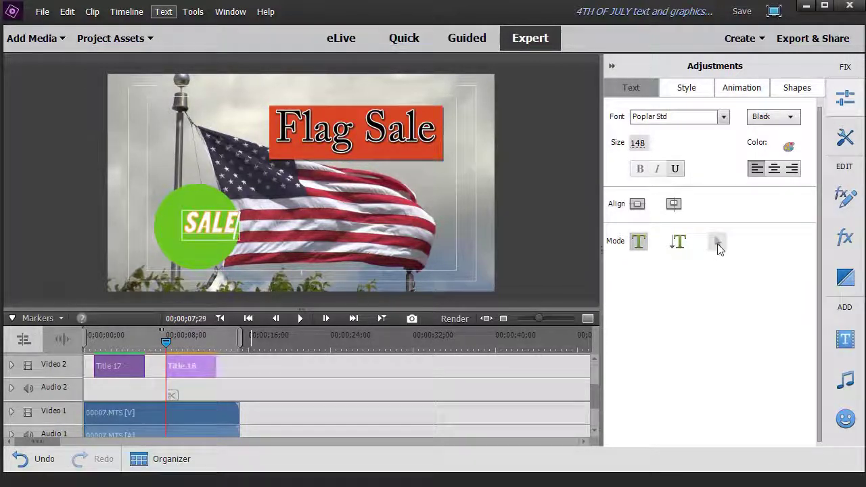
left_click(223, 246)
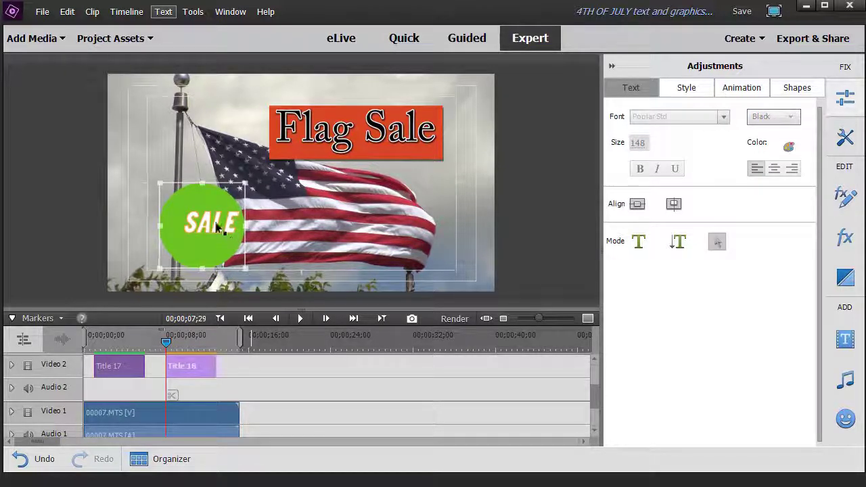
left_click(212, 222)
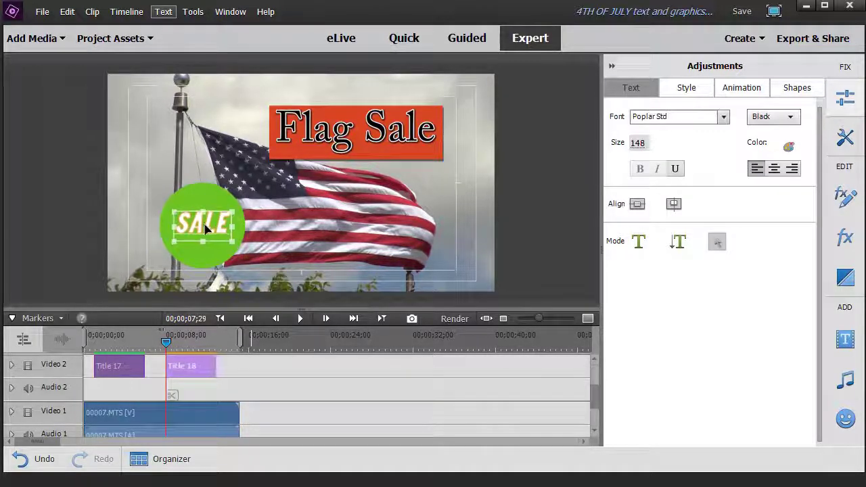
mouse_move(207, 229)
left_mouse_down()
mouse_move(203, 209)
mouse_move(207, 215)
left_mouse_up()
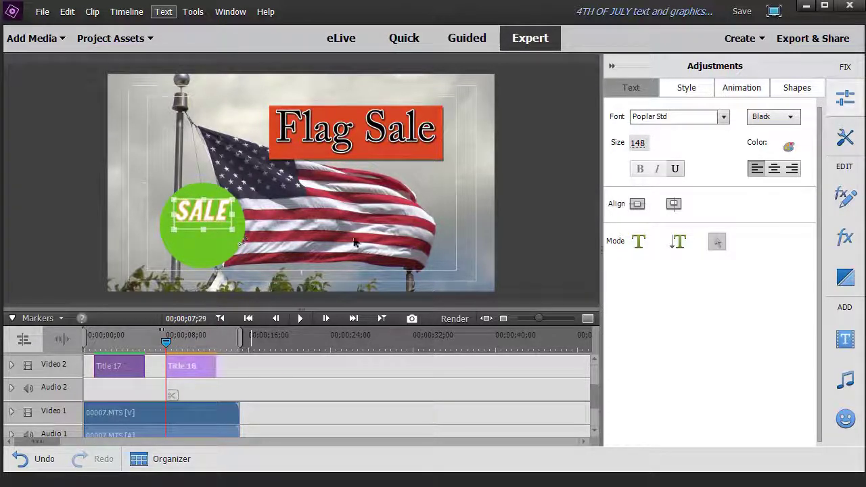
Select the green circle and start a new horizontal text line inside it
left_click(354, 244)
left_click(201, 243)
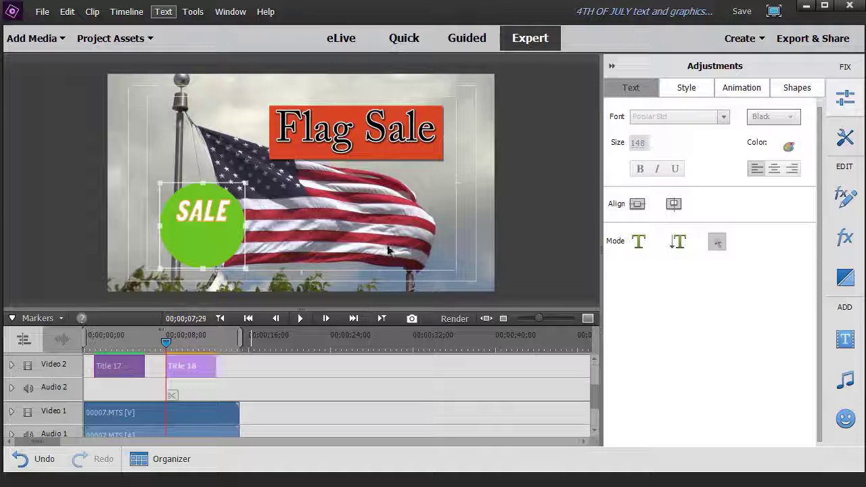
left_click(638, 242)
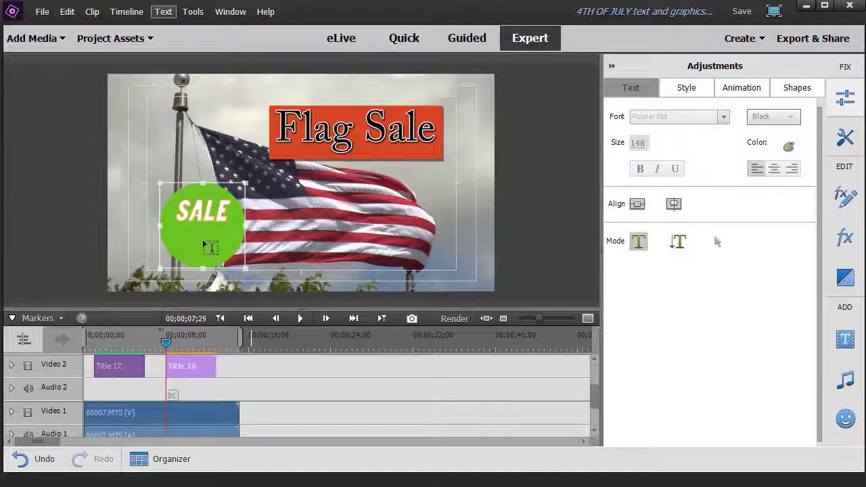
left_click(201, 245)
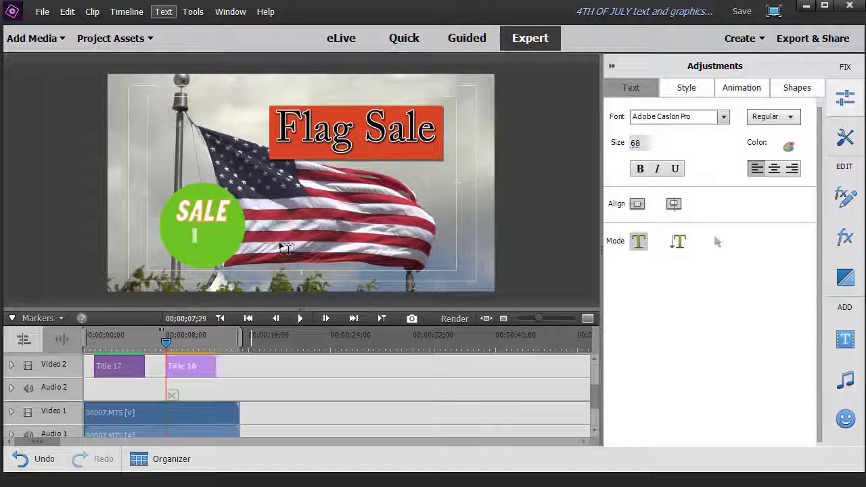
Type '40% OFF' and position it under SALE inside the green circle
type("40% OFF")
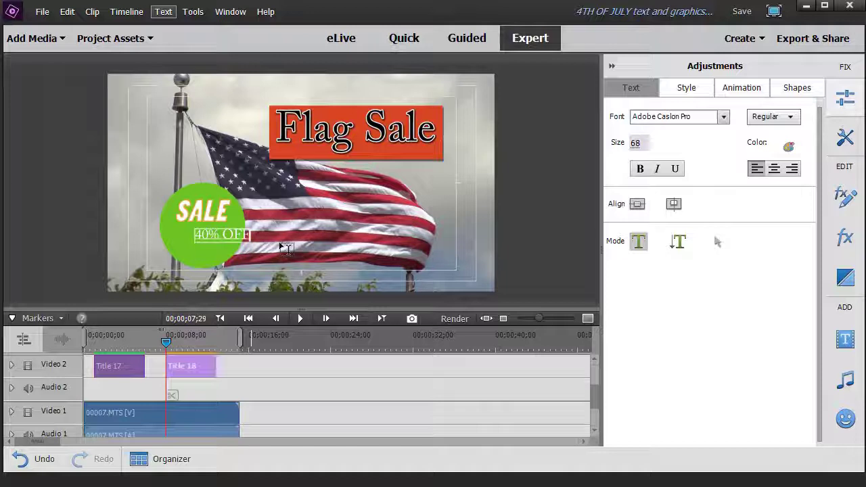
left_click(151, 92)
left_click_drag(236, 241, 236, 247)
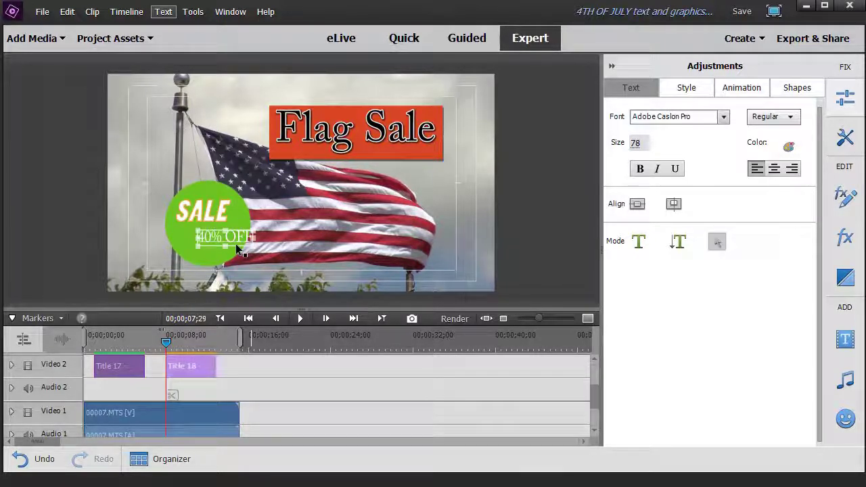
left_click(236, 248)
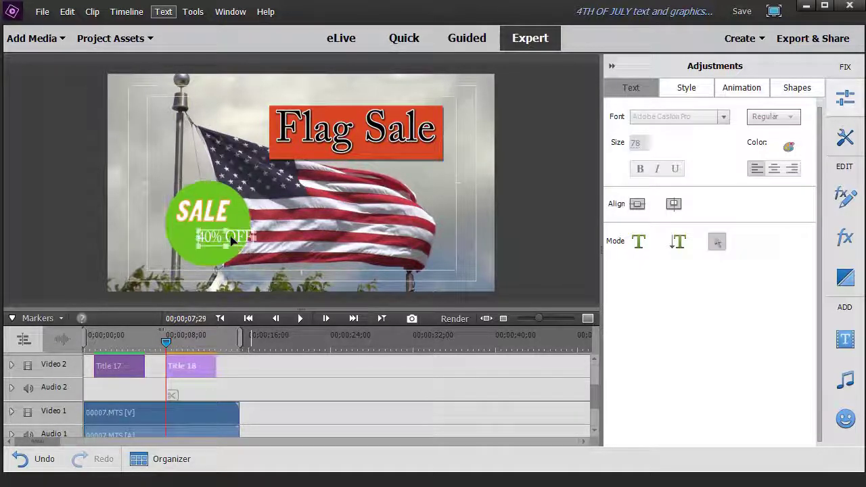
left_click_drag(246, 245, 228, 242)
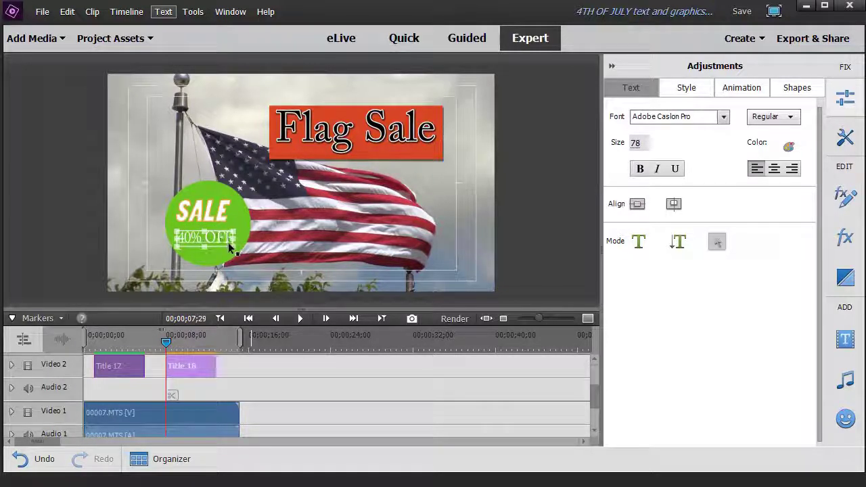
Apply Myriad Pro Light Condensed 94 Yellow to 40% OFF and raise its size to 117
left_click(687, 88)
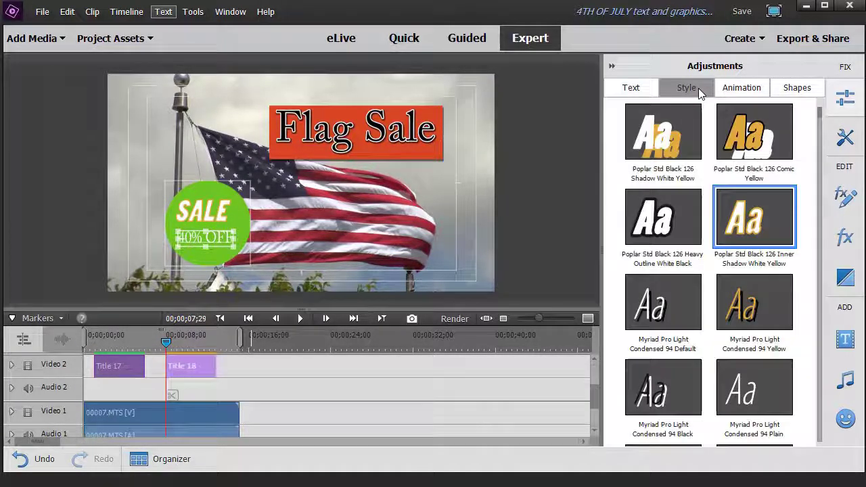
left_click(747, 310)
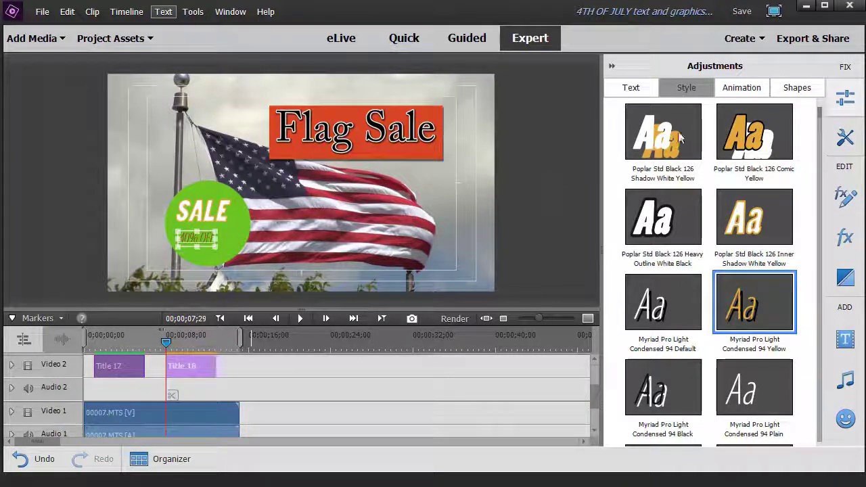
left_click(639, 89)
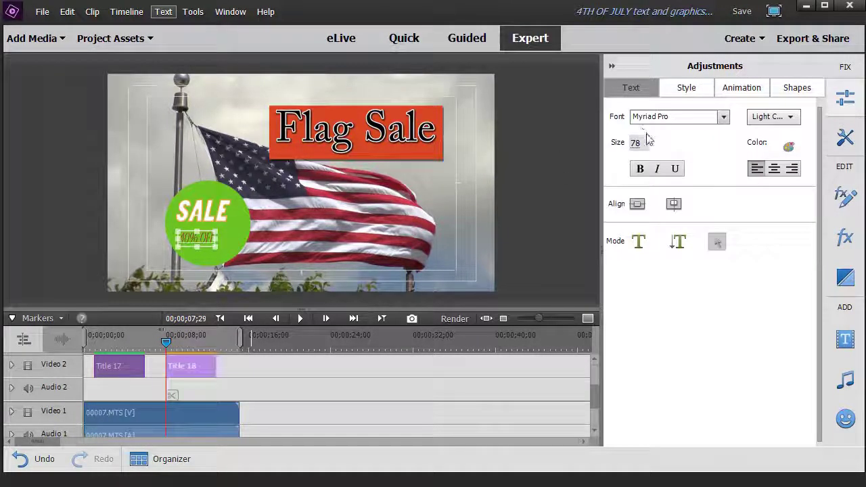
mouse_move(636, 142)
left_mouse_down()
mouse_move(663, 143)
mouse_move(650, 142)
left_mouse_up()
left_click(138, 144)
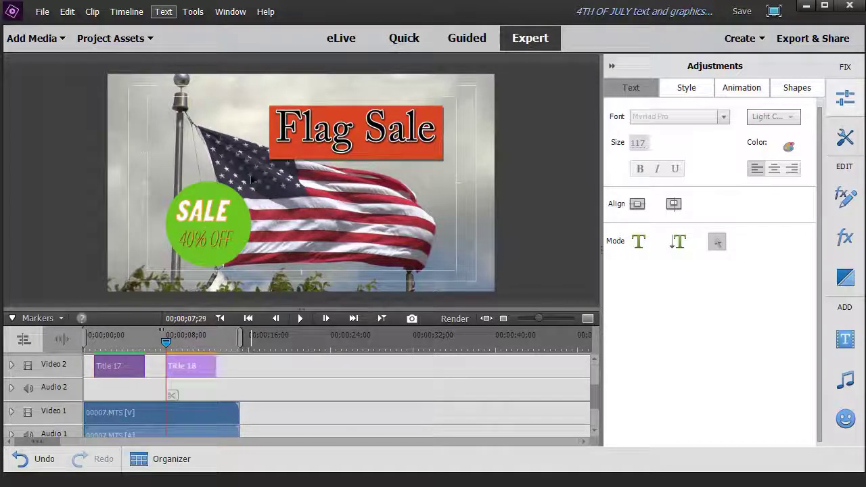
left_click(815, 92)
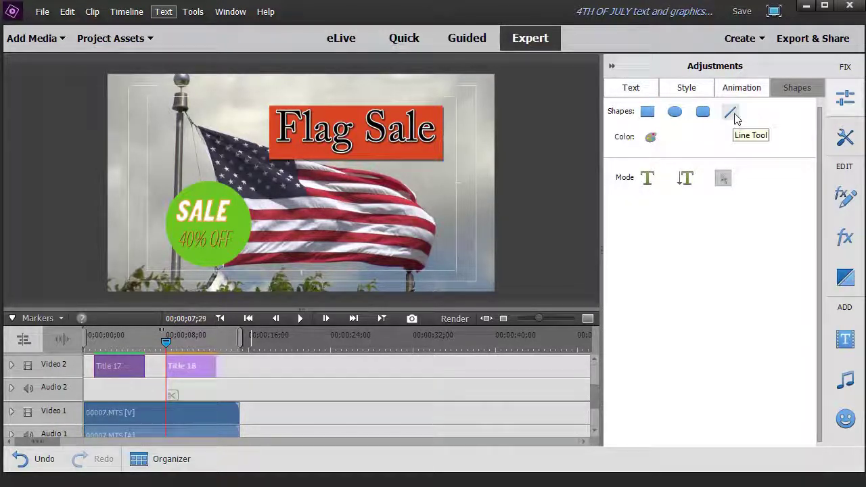
Draw a straight line upward across the flag with the Line Tool
left_click(735, 114)
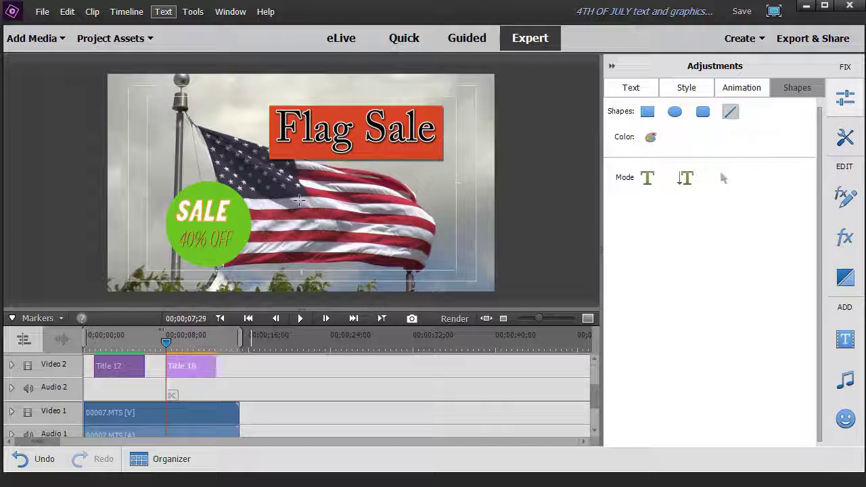
mouse_move(360, 242)
left_mouse_down()
mouse_move(365, 81)
mouse_move(290, 81)
mouse_move(300, 82)
left_mouse_up()
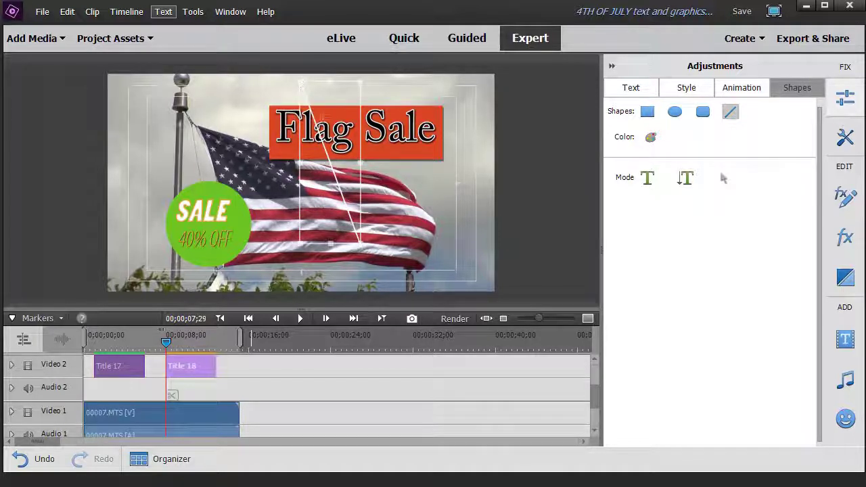
left_click_drag(301, 81, 303, 82)
Color the line blue (RGB 67, 76, 204) and reshape it into a short stroke on the flag's right
left_click(649, 136)
left_click(452, 176)
left_click(454, 144)
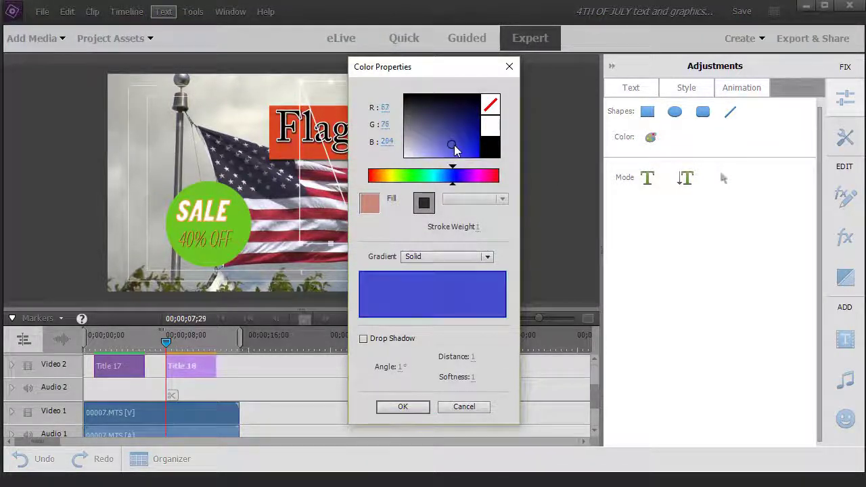
left_click(402, 407)
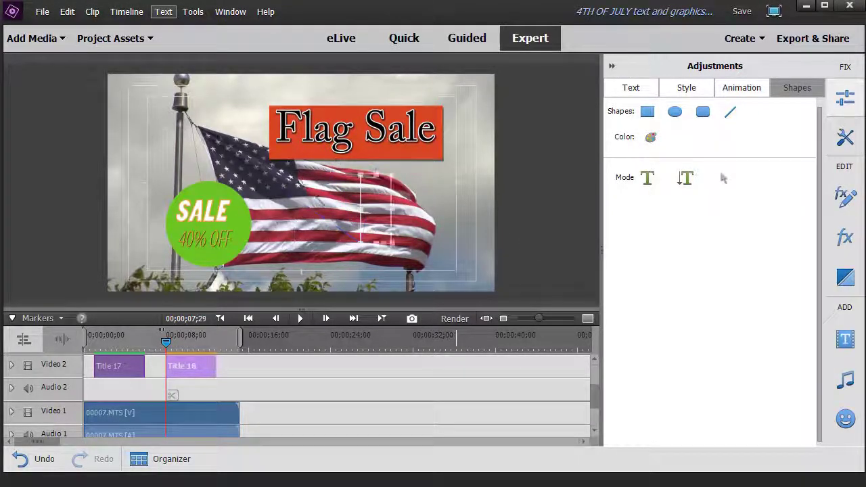
left_click_drag(391, 173, 462, 249)
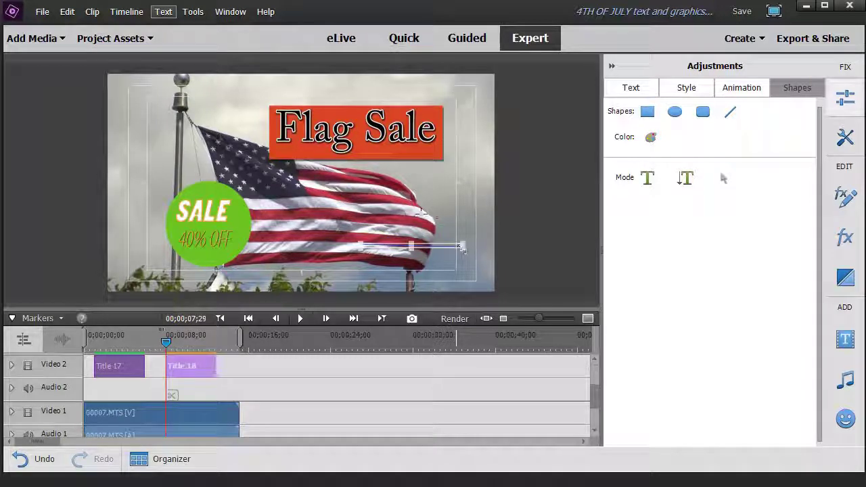
Move the blue line just under Flag Sale and stretch its end to the frame's top-right corner
left_click(388, 204)
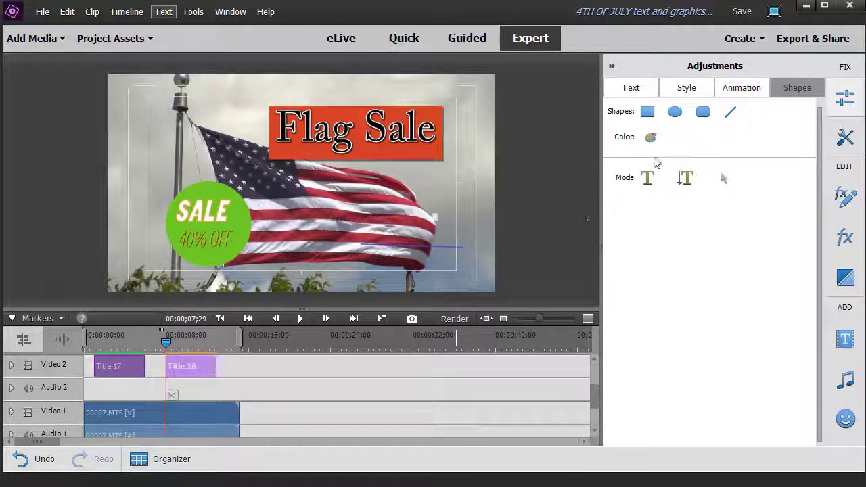
left_click(724, 178)
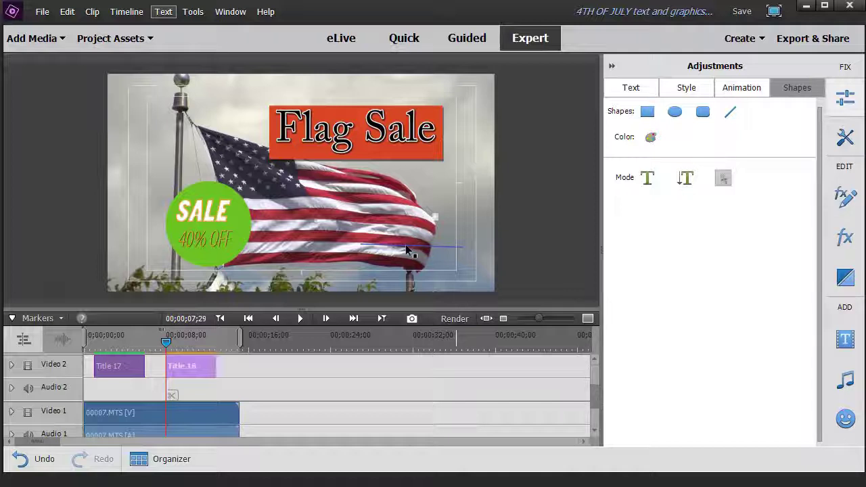
left_click_drag(362, 182, 303, 162)
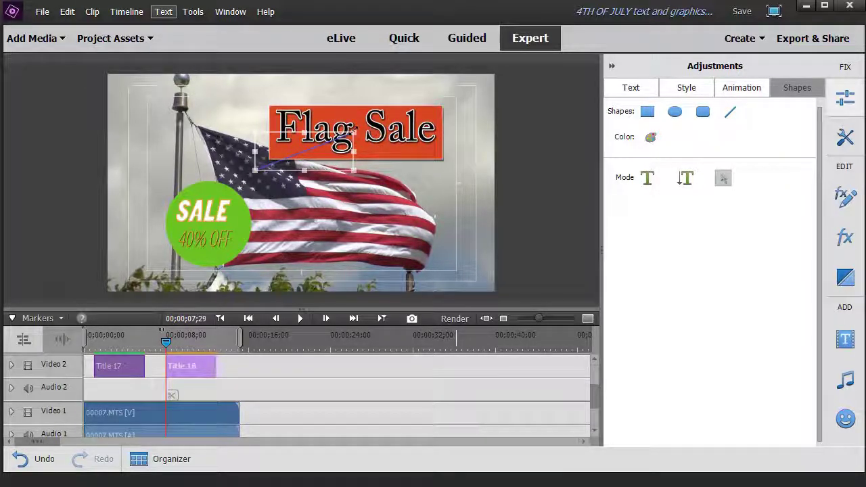
left_click_drag(353, 130, 462, 90)
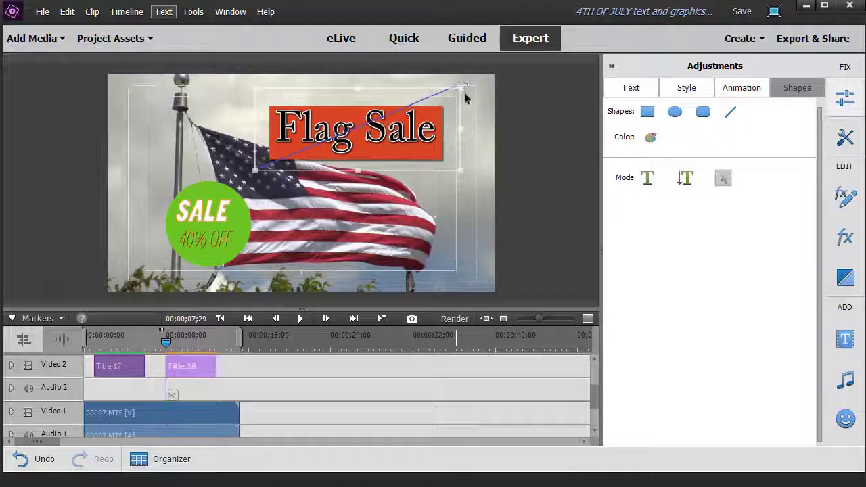
Send the blue line to the back, behind the Flag Sale title
right_click(388, 140)
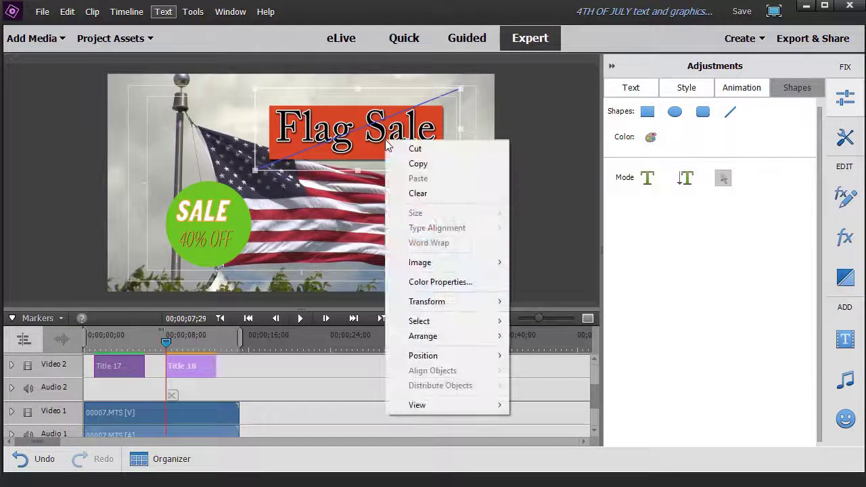
mouse_move(443, 338)
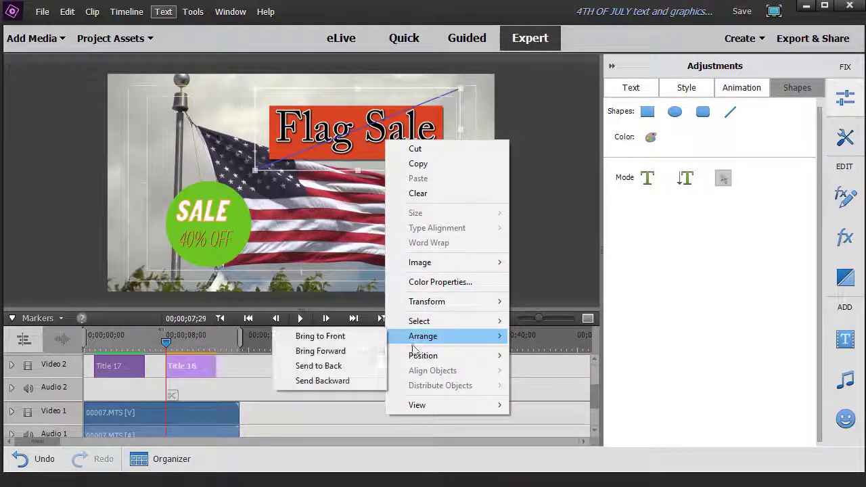
left_click(331, 365)
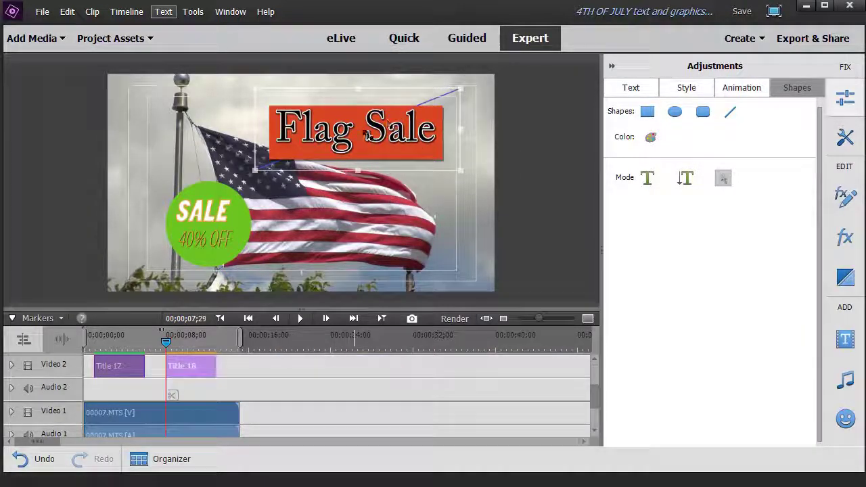